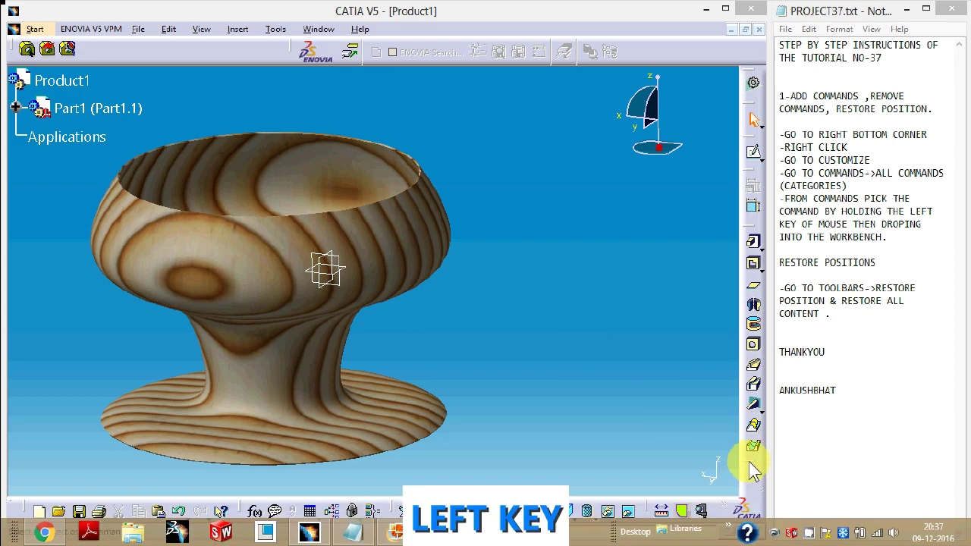
# Step: Undock two toolbars from the right-side dock so they float over the goblet model
pyautogui.moveTo(754, 470); pyautogui.dragTo(516, 191)
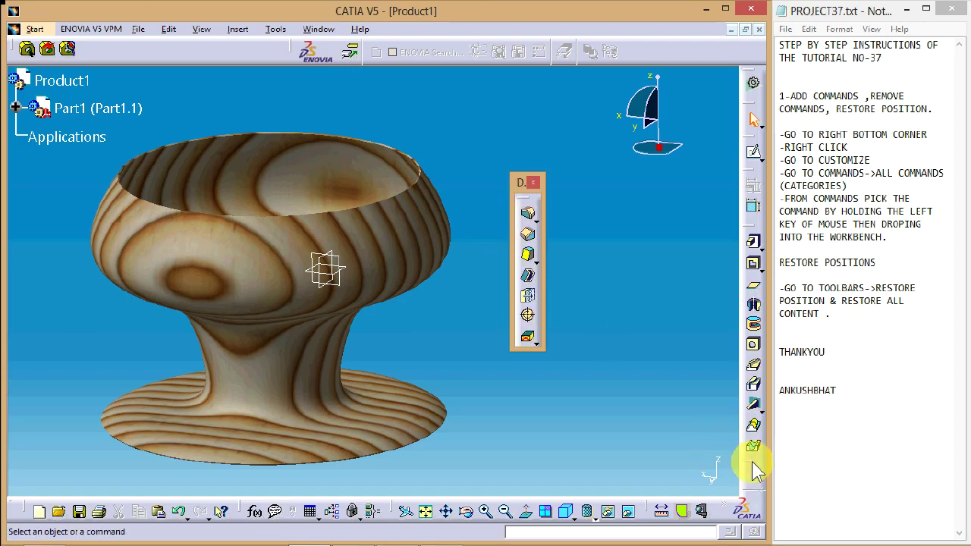
pyautogui.moveTo(754, 470); pyautogui.dragTo(754, 537)
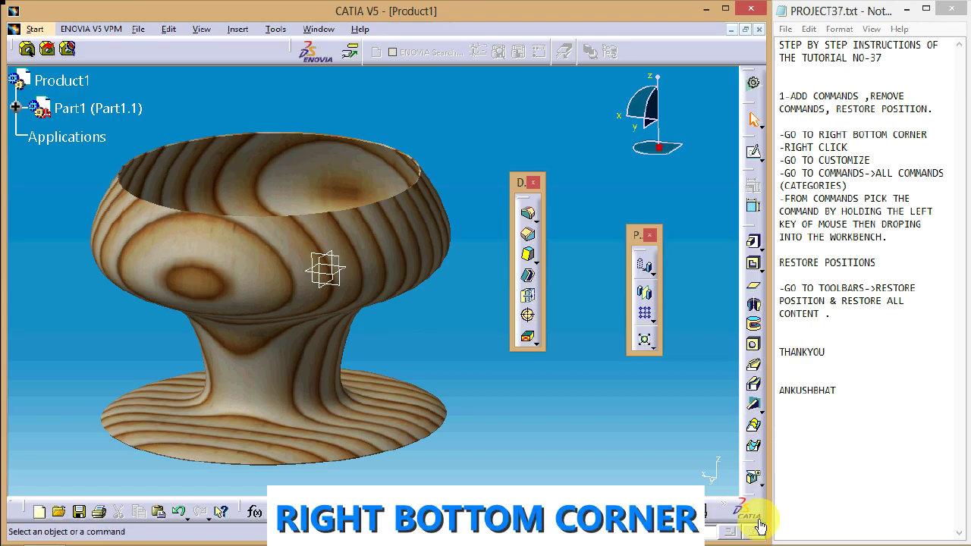
# Step: Open the Customize dialog from the toolbar area's right-click menu
pyautogui.rightClick(753, 513)
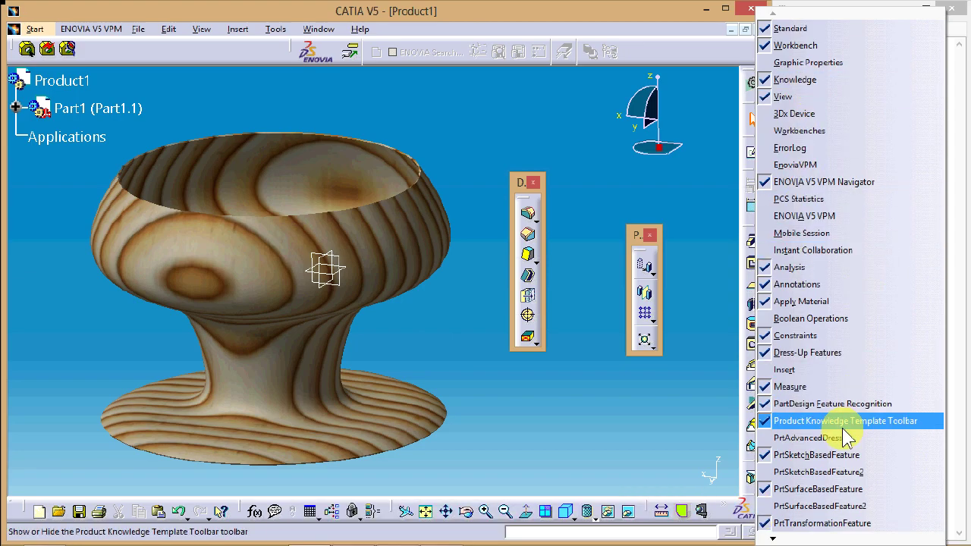
pyautogui.moveTo(772, 539)
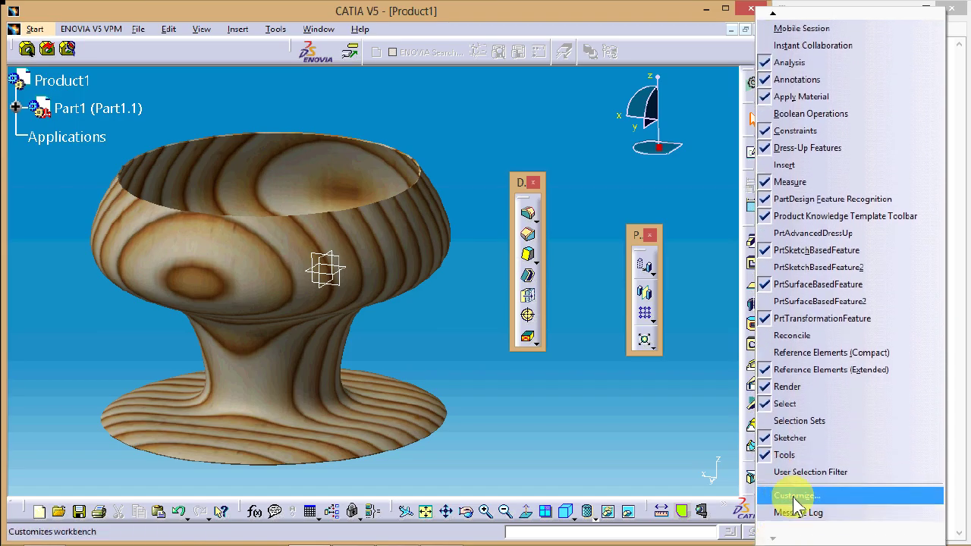
pyautogui.click(792, 497)
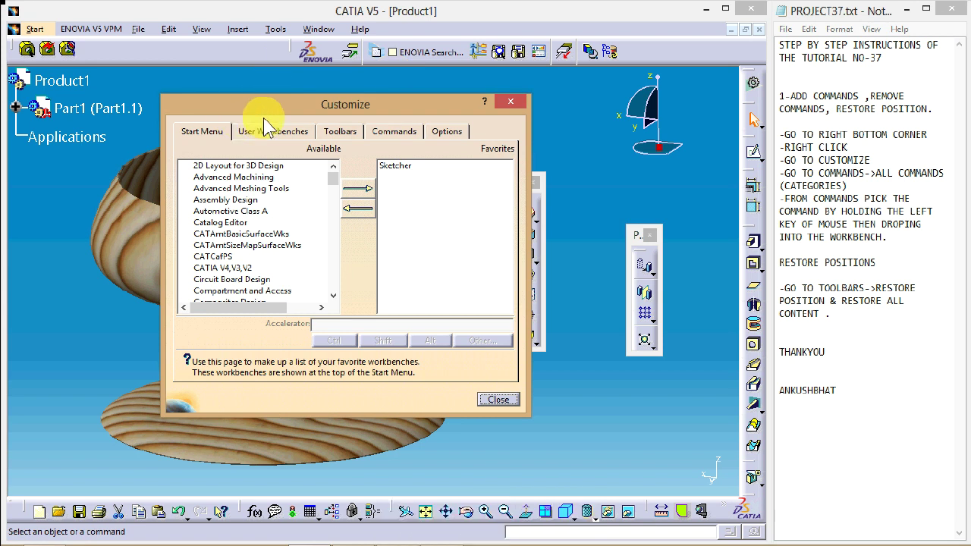
# Step: Show All Commands on the Commands page of the Customize dialog
pyautogui.click(395, 135)
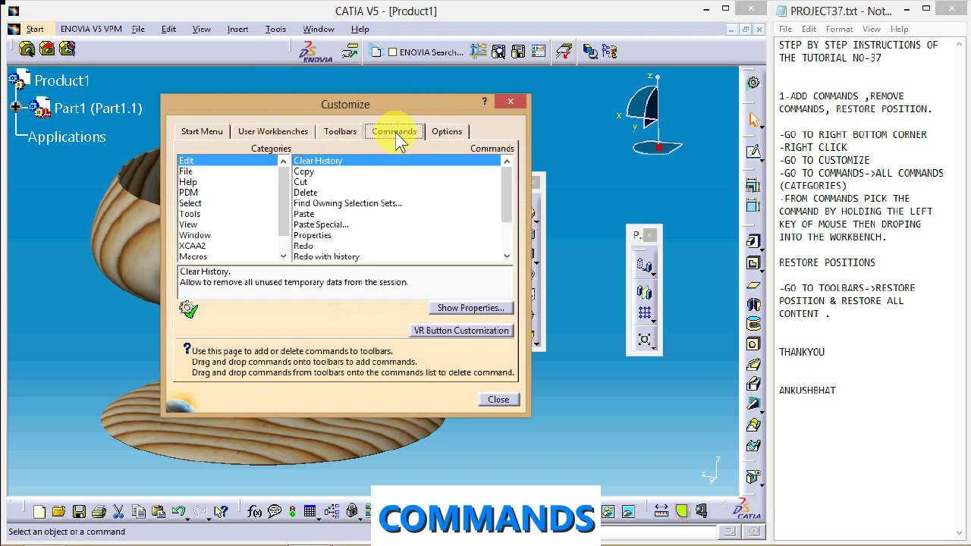
pyautogui.moveTo(282, 176); pyautogui.dragTo(274, 207)
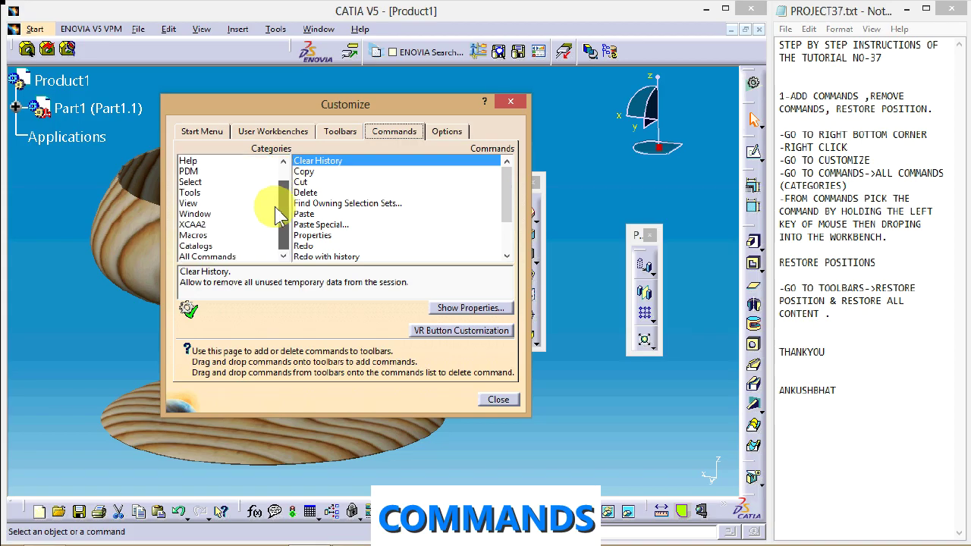
pyautogui.click(226, 257)
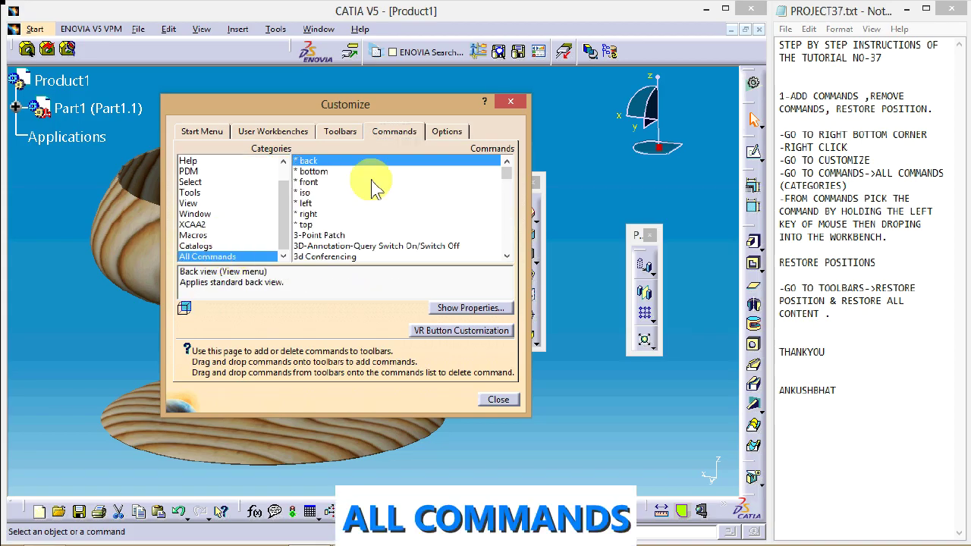
# Step: Scroll the command list and select the Plane command
pyautogui.moveTo(510, 181)
pyautogui.mouseDown()
pyautogui.moveTo(512, 255)
pyautogui.moveTo(514, 145)
pyautogui.moveTo(494, 176)
pyautogui.mouseUp()
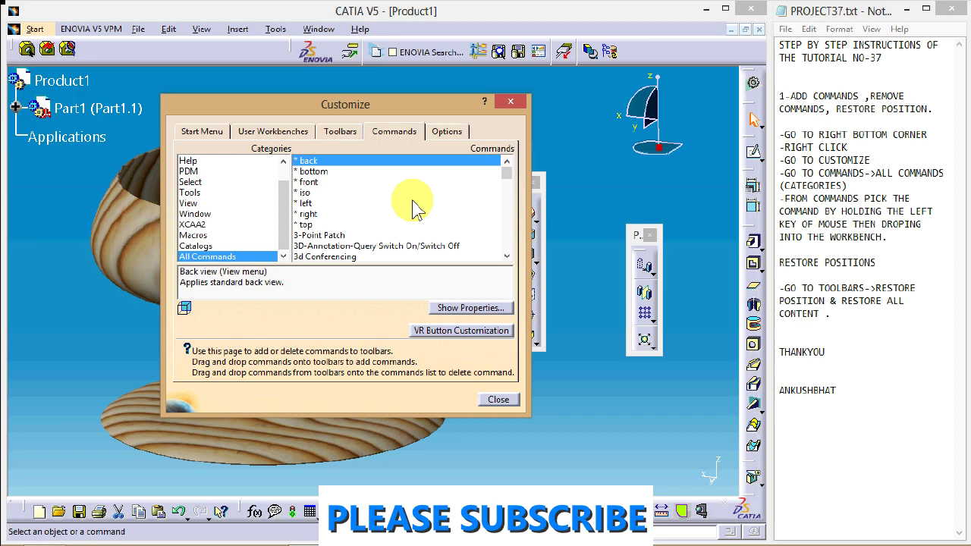
pyautogui.moveTo(511, 182); pyautogui.dragTo(505, 223)
pyautogui.click(342, 216)
pyautogui.scroll(3, 342, 219)
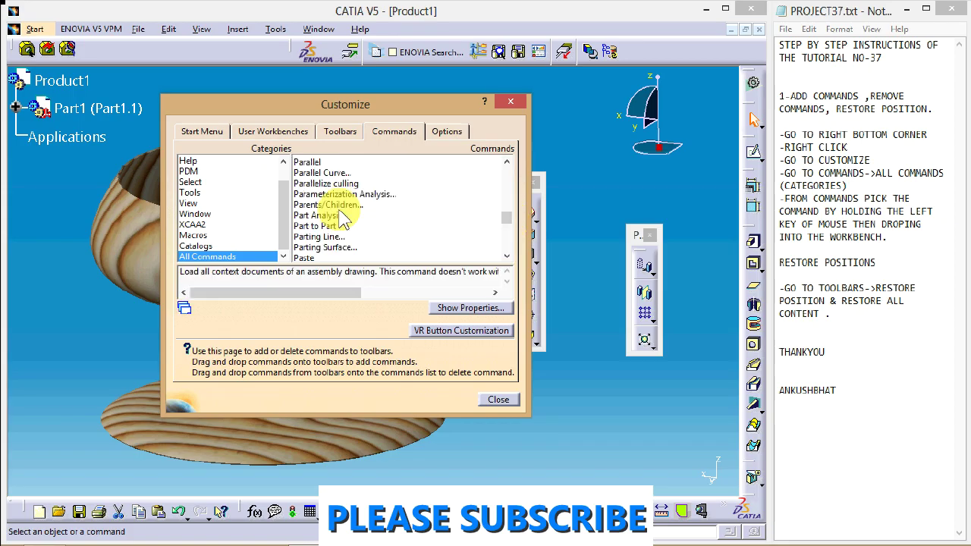
pyautogui.scroll(3, 342, 219)
pyautogui.scroll(-4, 342, 218)
pyautogui.scroll(-7, 342, 219)
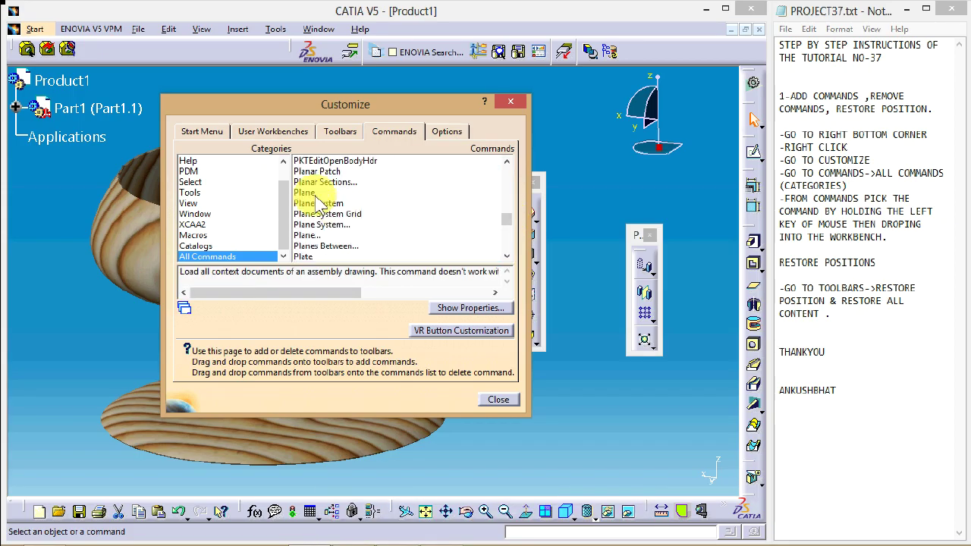
pyautogui.click(305, 193)
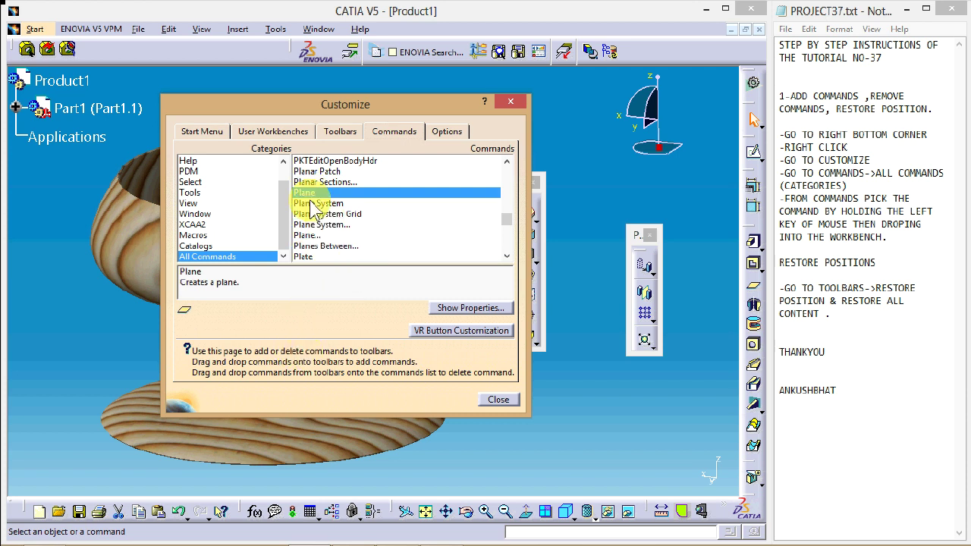
# Step: Drag the Plane command from the Commands list onto a docked workbench toolbar
pyautogui.moveTo(310, 198); pyautogui.dragTo(725, 283)
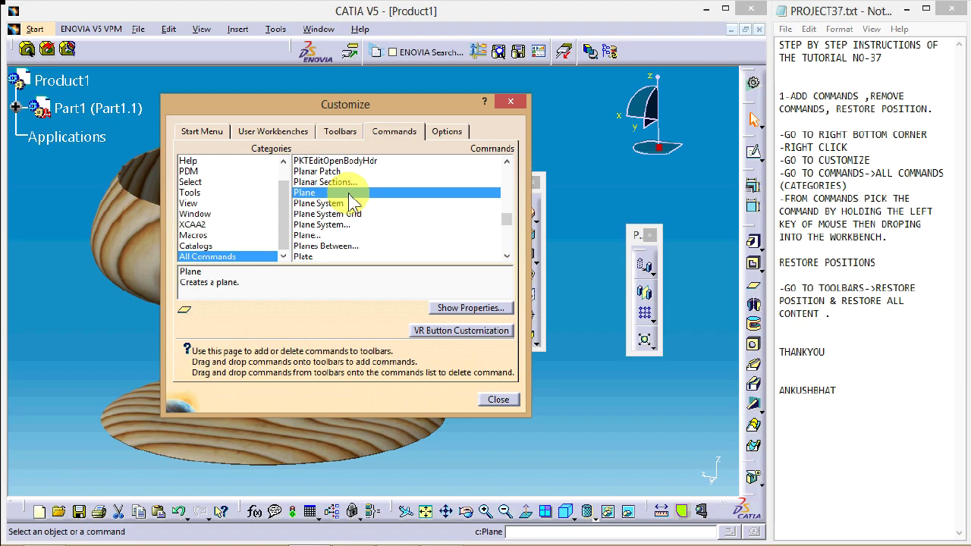
pyautogui.moveTo(351, 199); pyautogui.dragTo(752, 214)
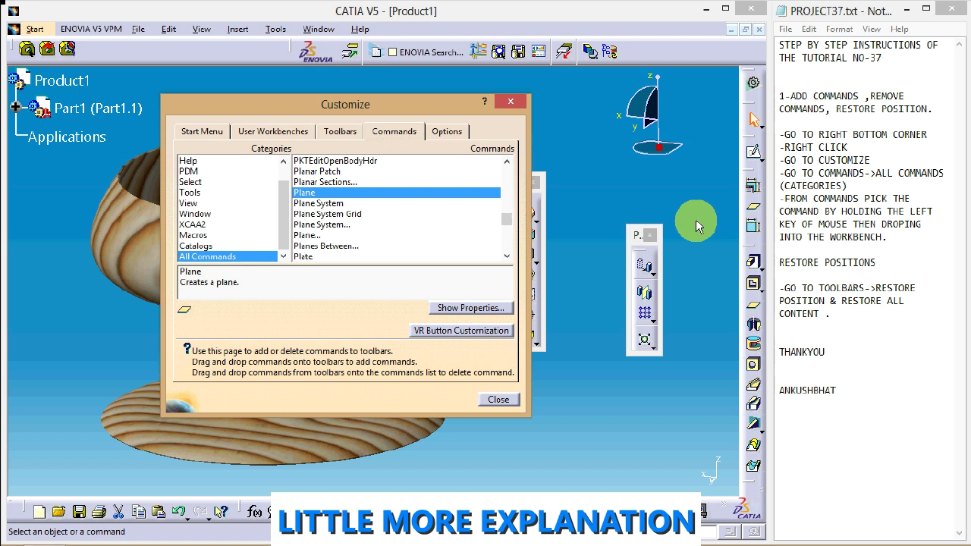
pyautogui.click(313, 237)
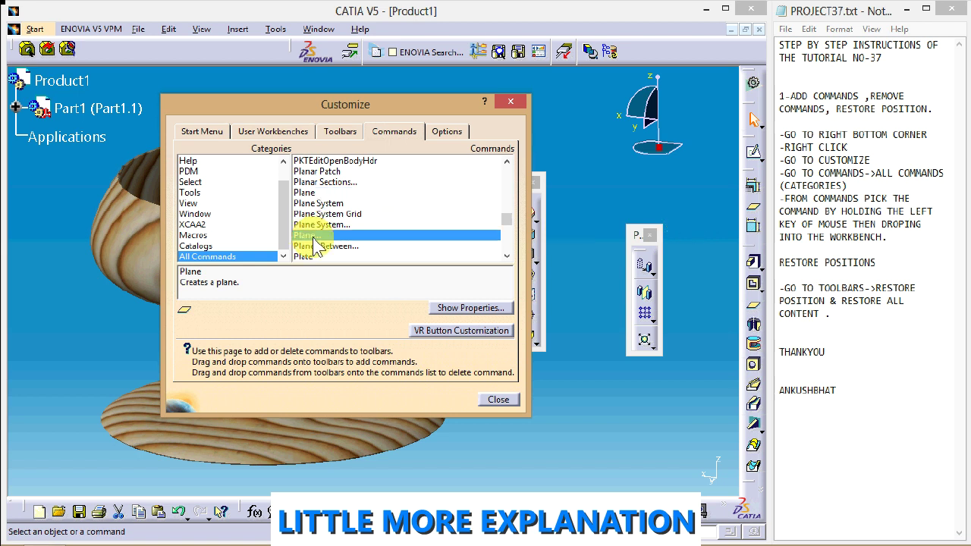
pyautogui.moveTo(317, 245); pyautogui.dragTo(706, 262)
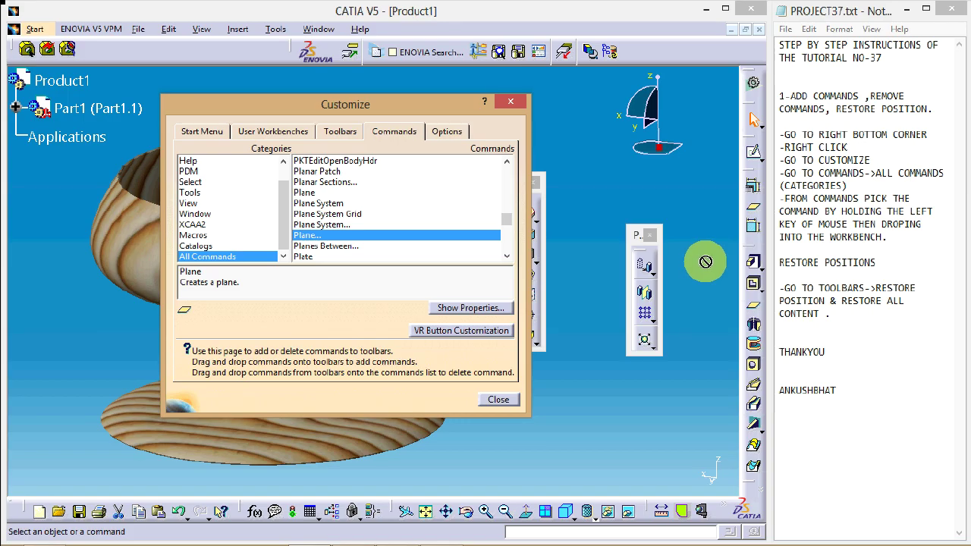
pyautogui.moveTo(705, 262); pyautogui.dragTo(748, 242)
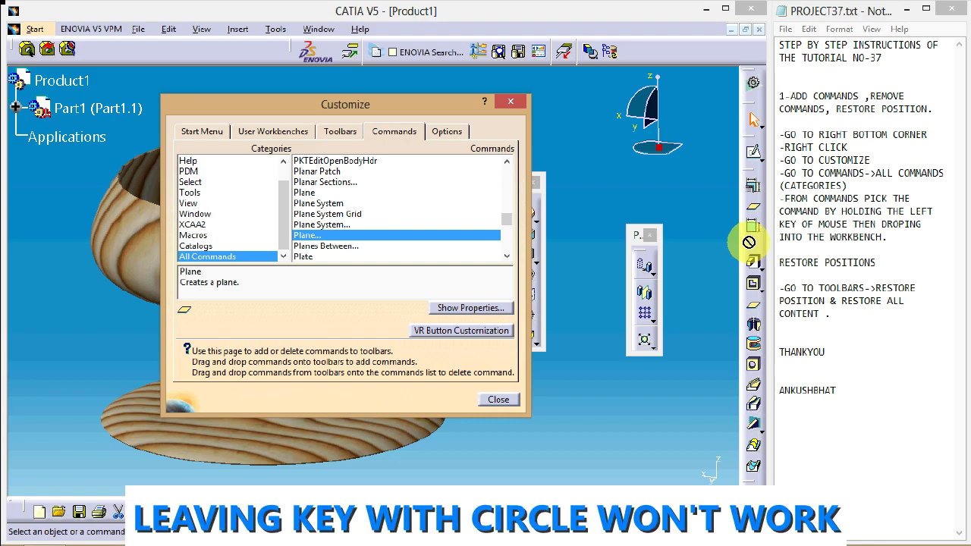
pyautogui.moveTo(749, 242); pyautogui.dragTo(748, 253)
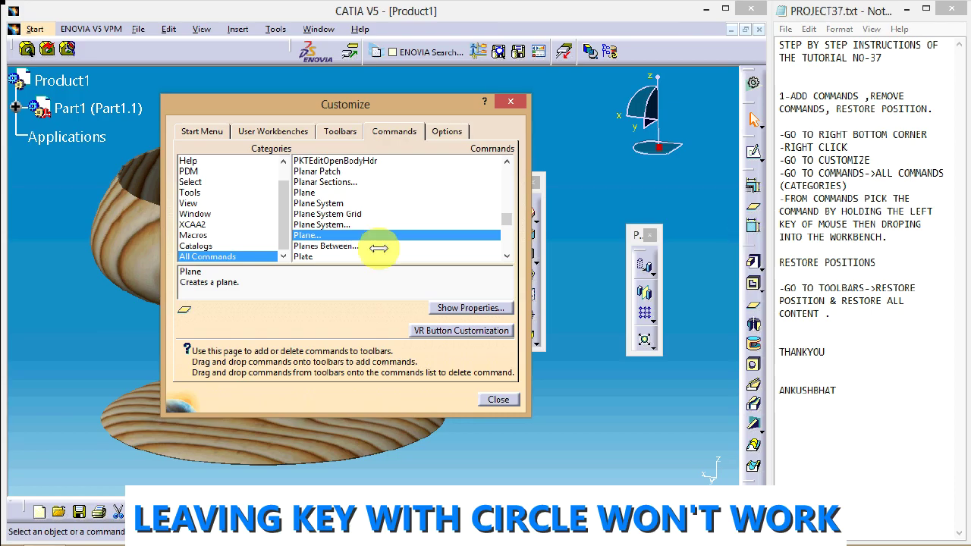
pyautogui.moveTo(330, 243); pyautogui.dragTo(757, 322)
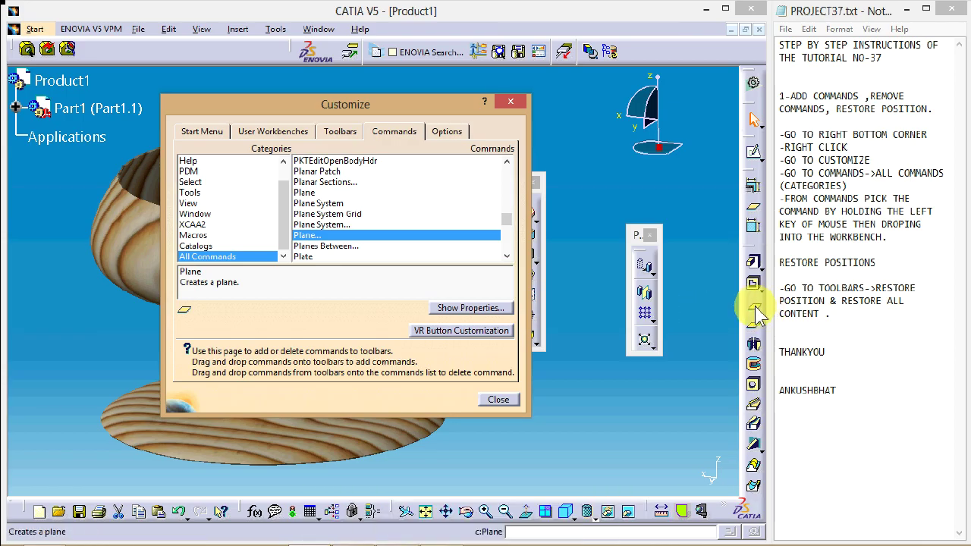
# Step: Drag the Pad icon off the right toolbar back into the Commands list
pyautogui.moveTo(757, 311); pyautogui.dragTo(428, 197)
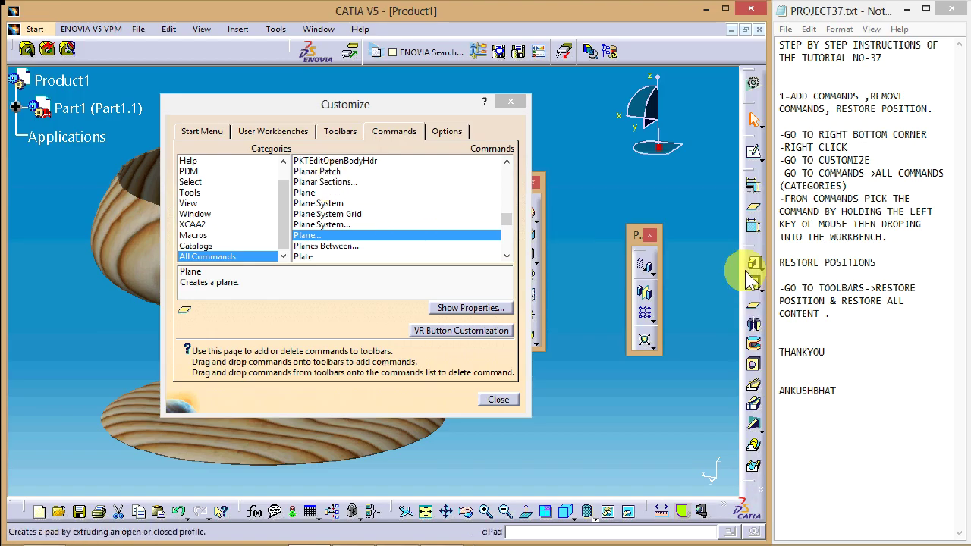
pyautogui.moveTo(754, 272); pyautogui.dragTo(405, 200)
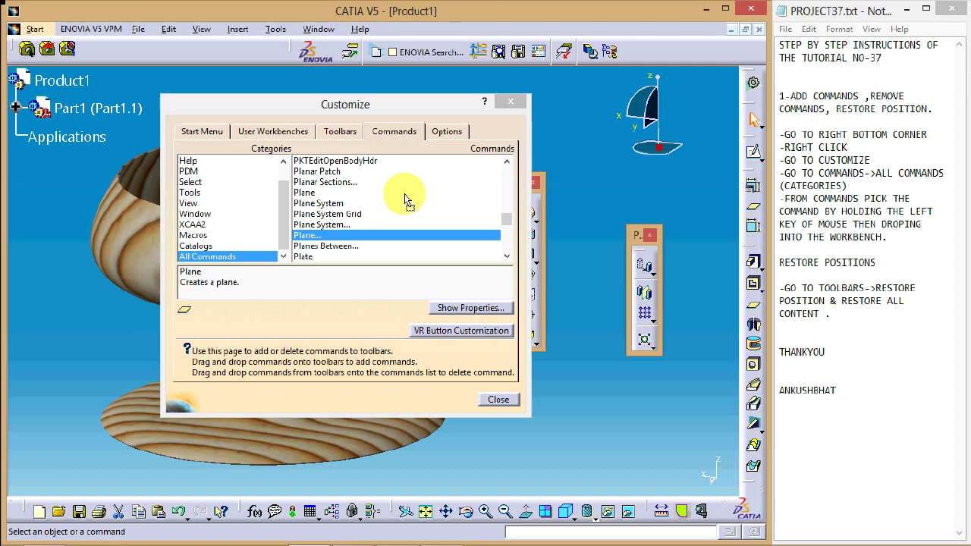
pyautogui.moveTo(406, 199); pyautogui.dragTo(405, 199)
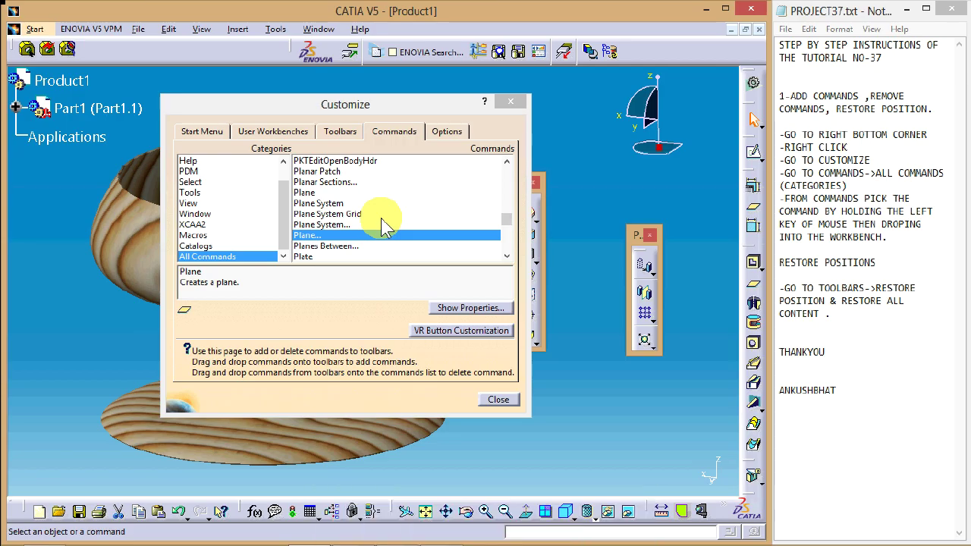
# Step: Restore all toolbar contents from the Toolbars page and confirm
pyautogui.click(342, 135)
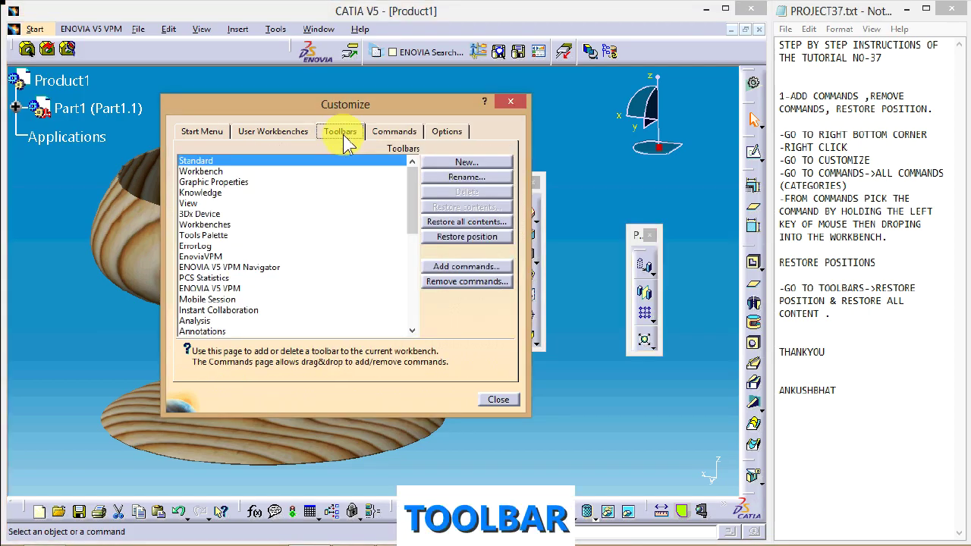
pyautogui.click(471, 224)
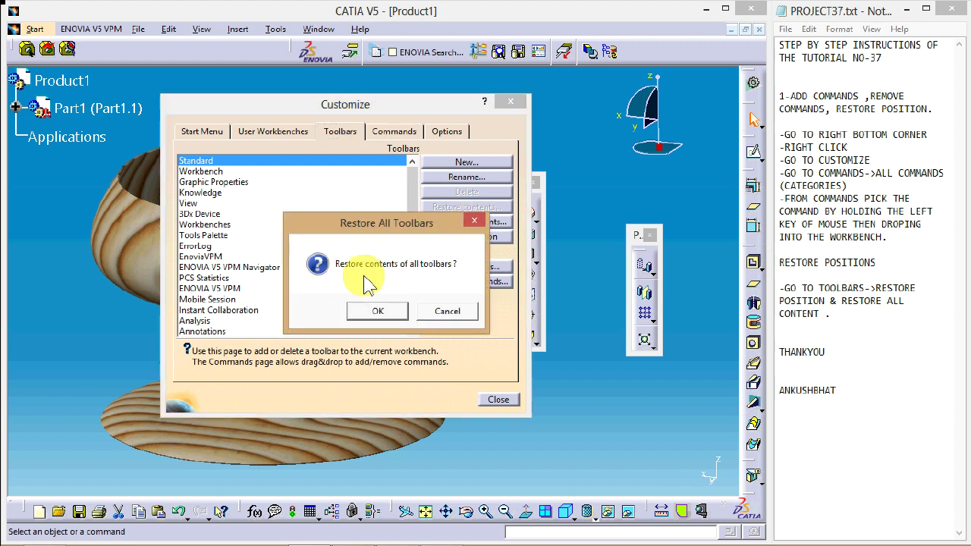
pyautogui.click(377, 313)
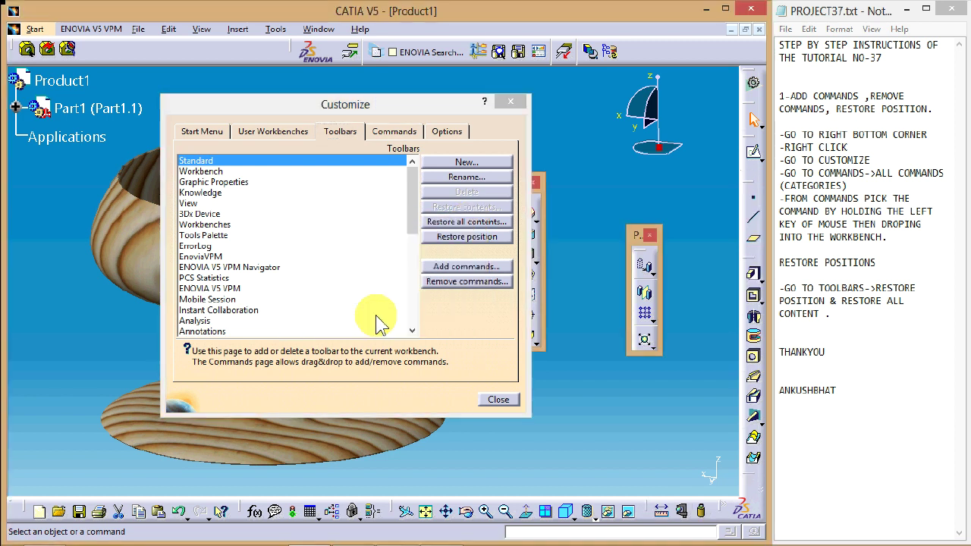
# Step: Restore all toolbars to default positions and reposition the ENOVIA V5 VPM Navigator toolbar
pyautogui.click(462, 242)
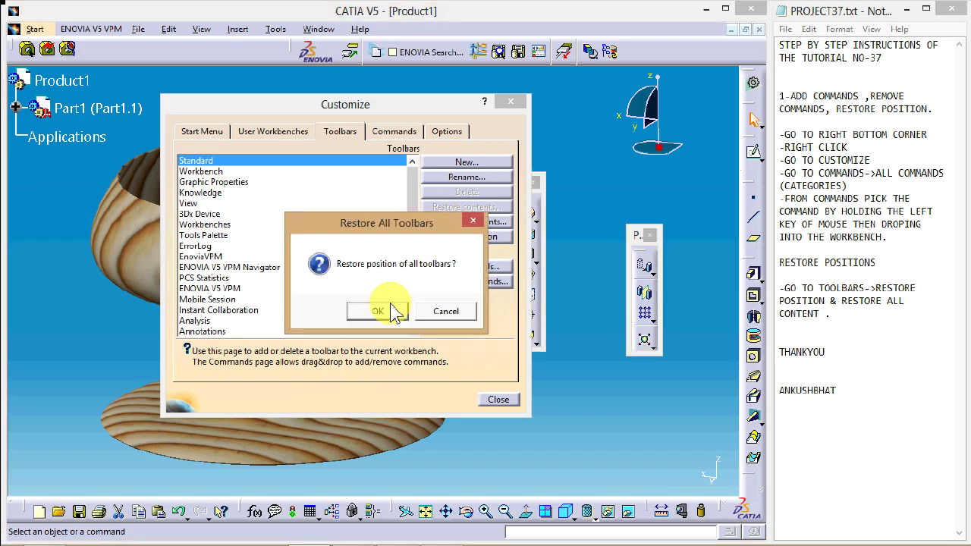
pyautogui.click(387, 312)
pyautogui.moveTo(317, 168); pyautogui.dragTo(595, 161)
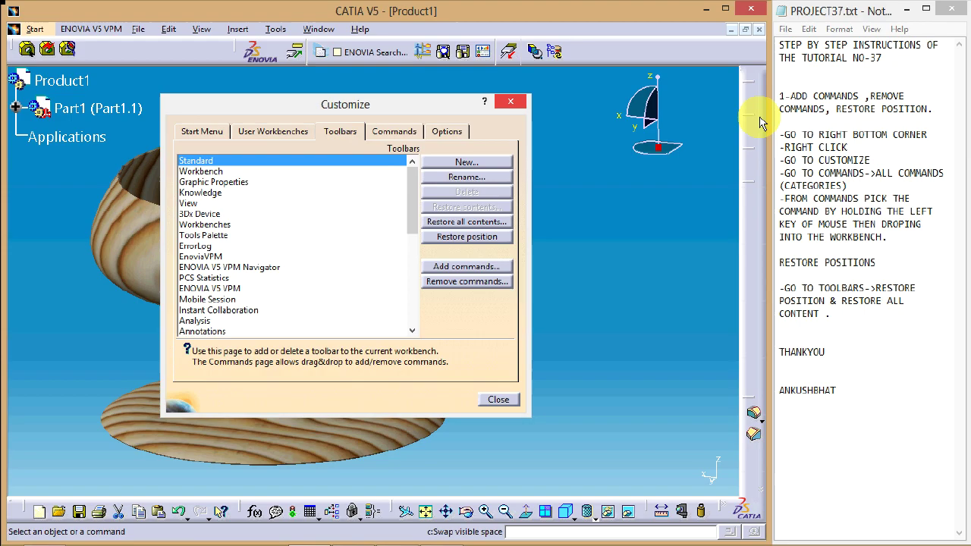
# Step: Close the Customize dialog to return to the goblet model
pyautogui.click(500, 398)
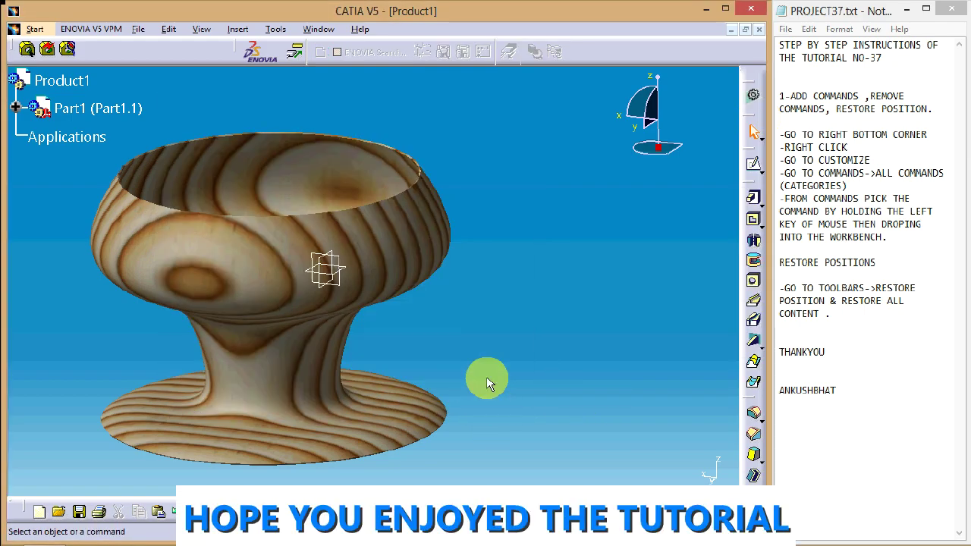